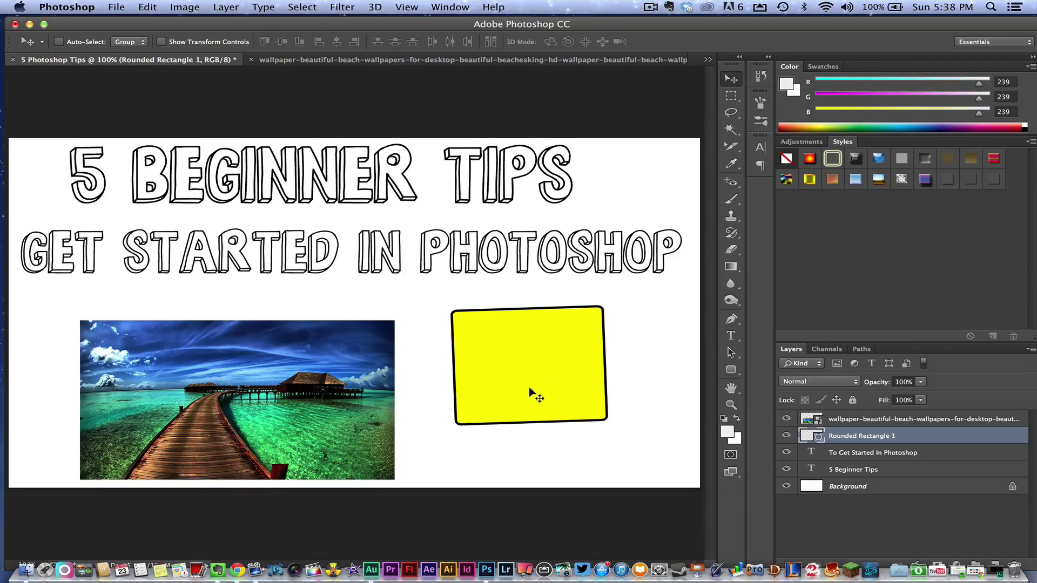
Reposition the yellow rounded rectangle slightly lower, beside the beach photo
drag(512, 357, 544, 372)
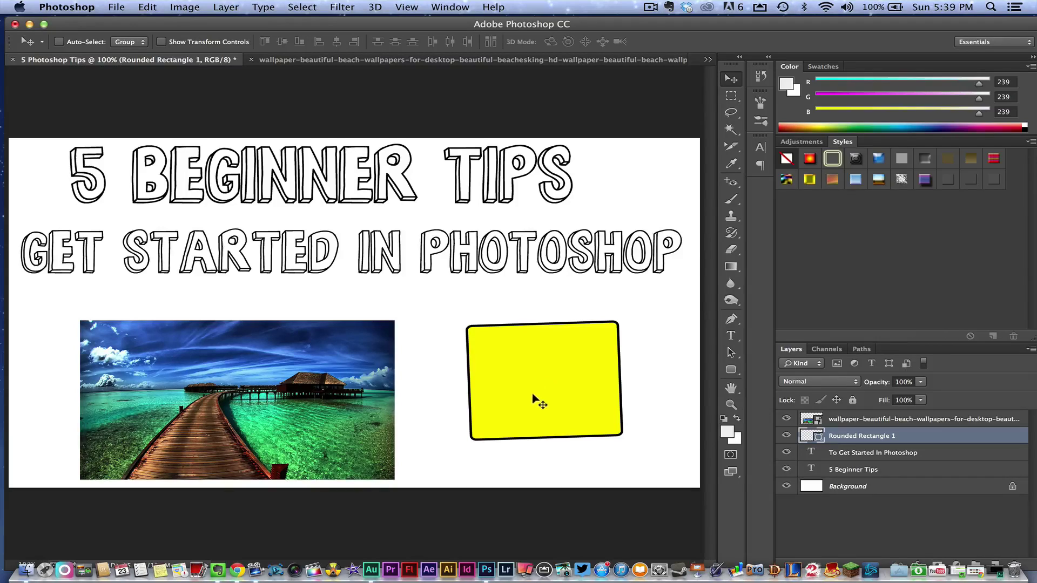
drag(551, 377, 541, 369)
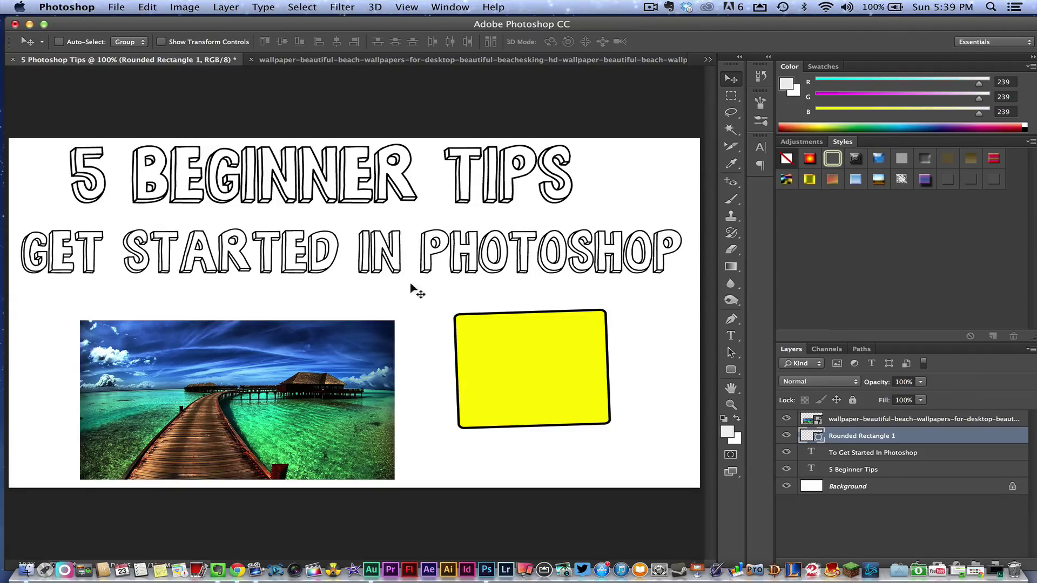
drag(512, 369, 517, 381)
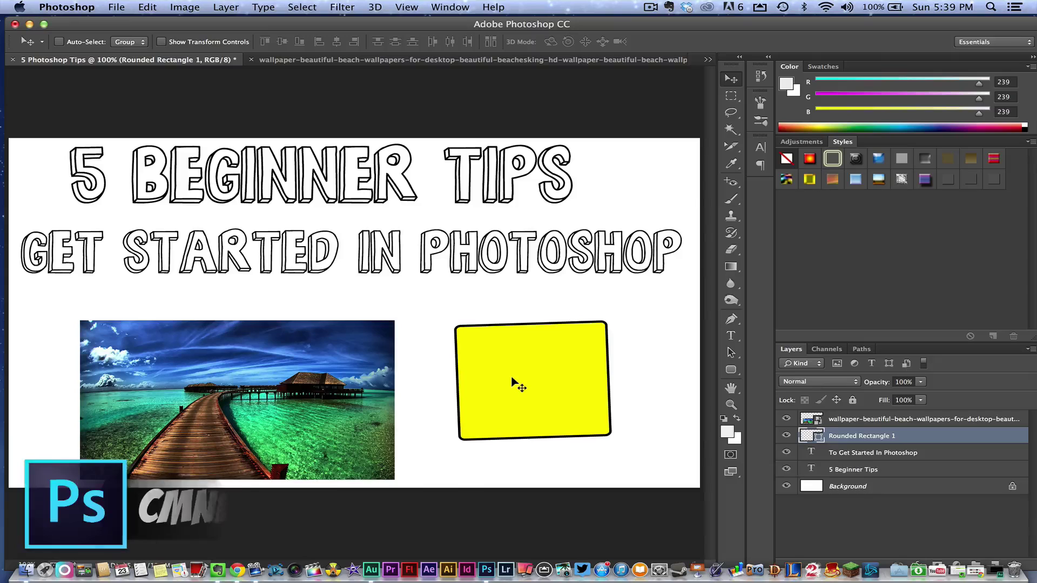
Free Transform the yellow rectangle from its corner to about 114.20% width and 116.81% height
key(super+t)
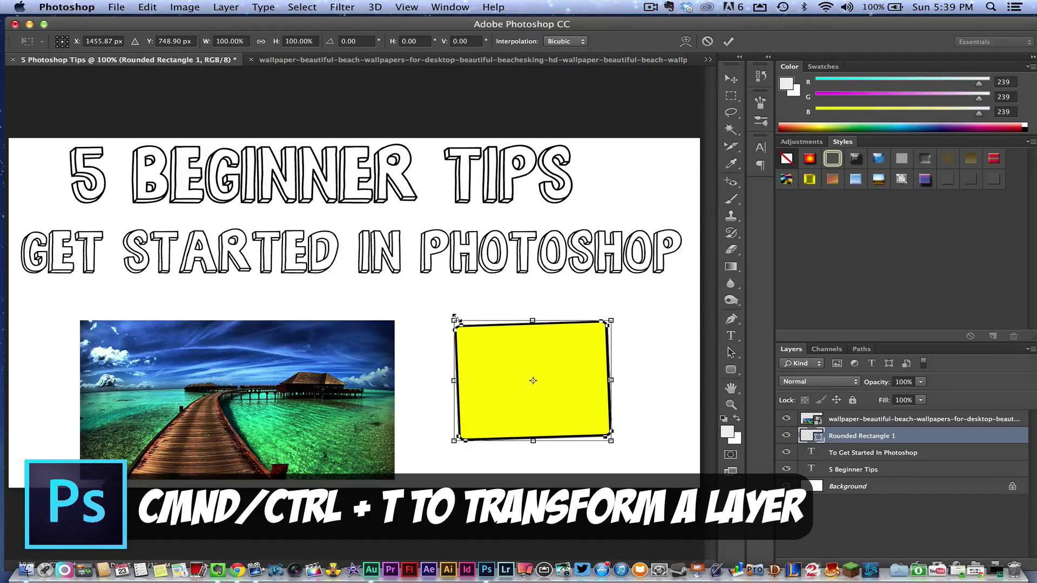
drag(454, 318, 478, 334)
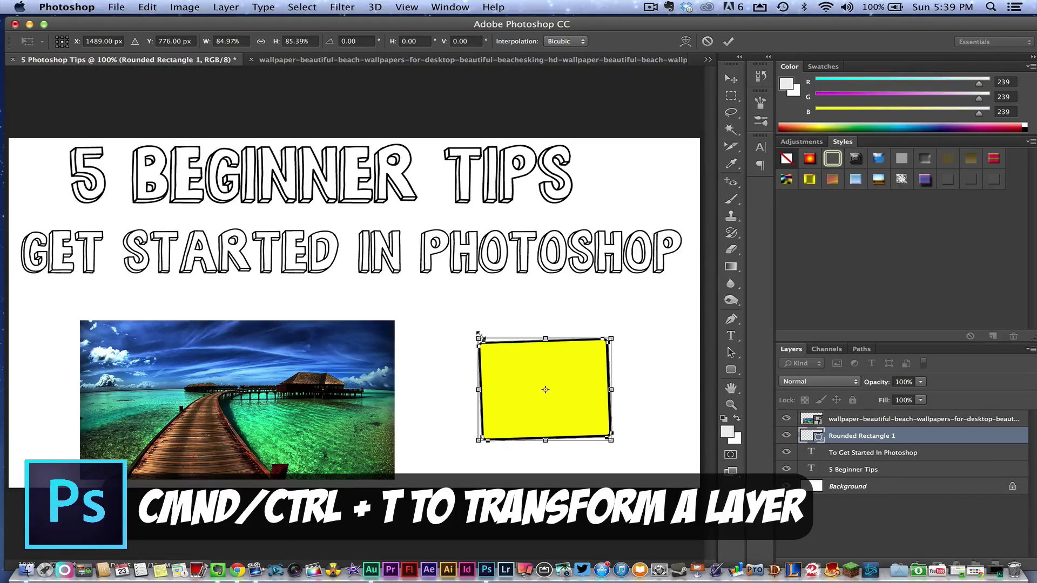
drag(477, 334, 458, 322)
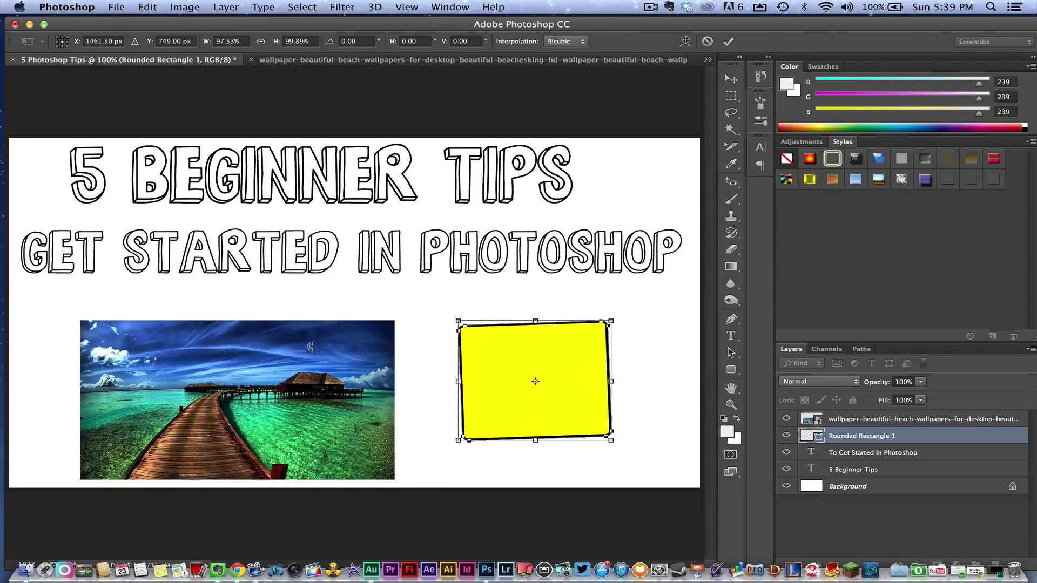
drag(455, 315, 445, 281)
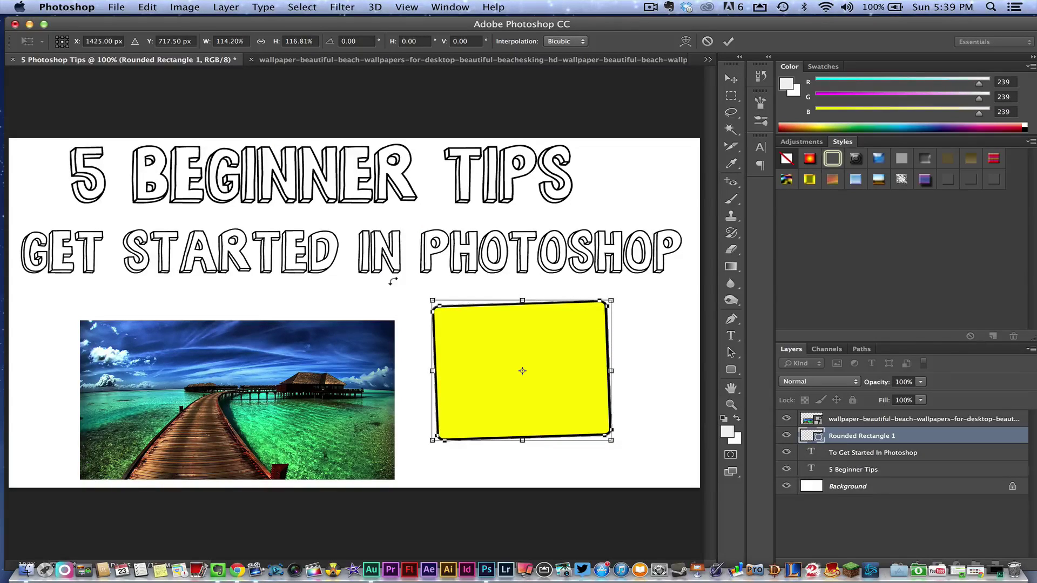
Move the enlarged yellow rectangle level to the right of the beach photo and commit the transform
drag(497, 361, 348, 251)
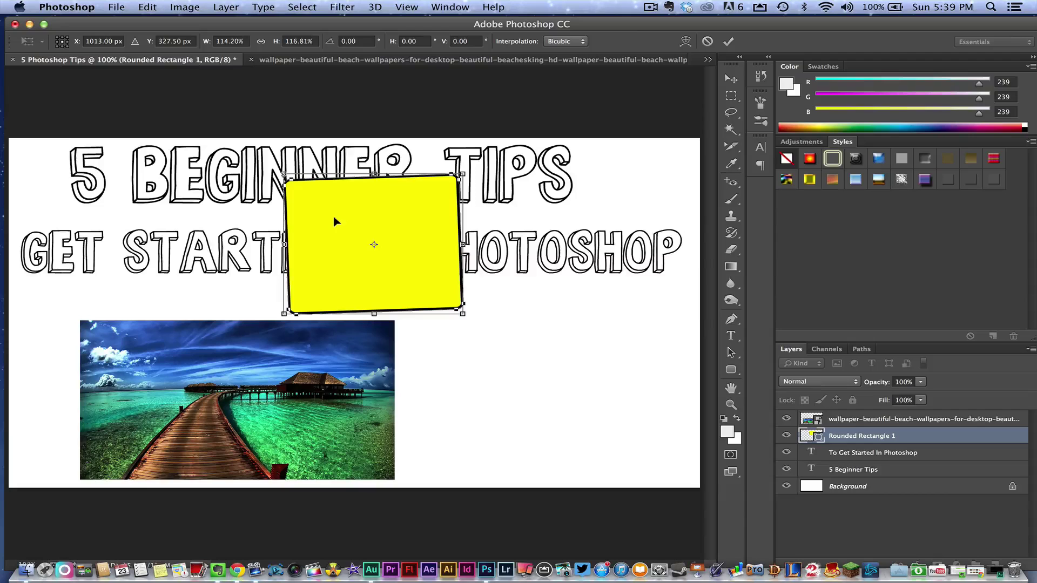
drag(347, 241, 315, 240)
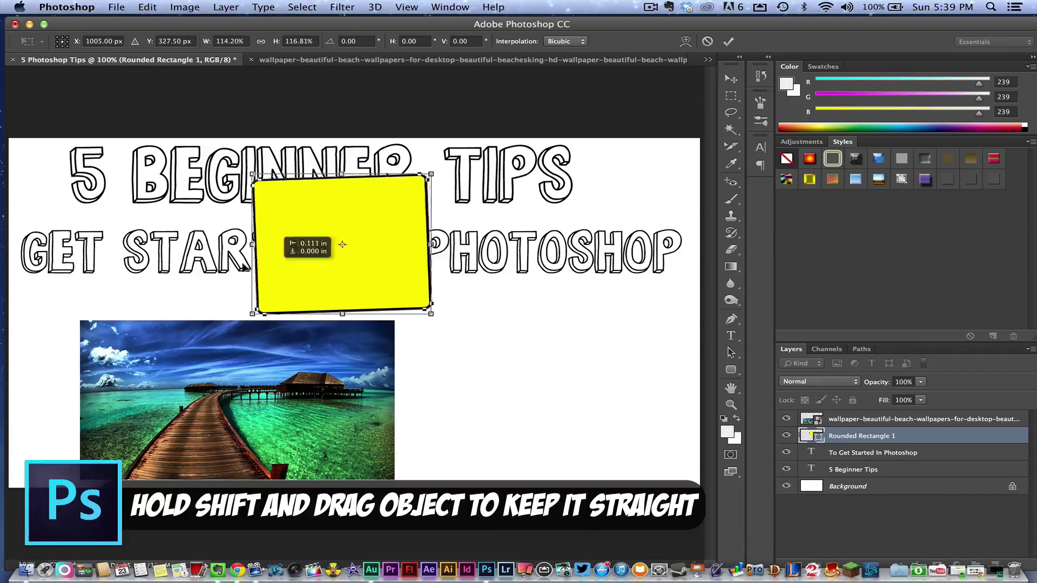
drag(244, 268, 477, 263)
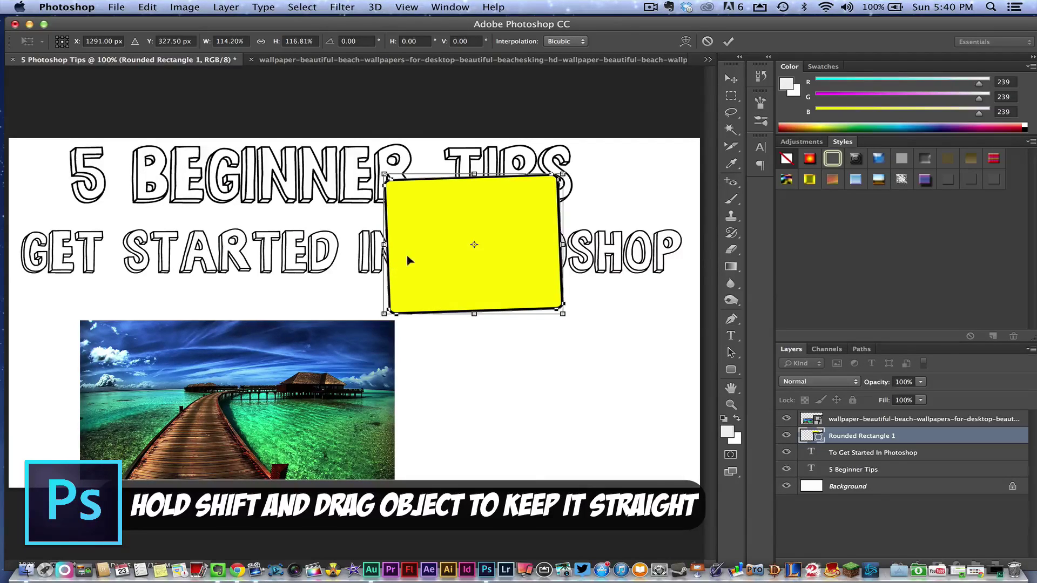
drag(407, 261, 459, 342)
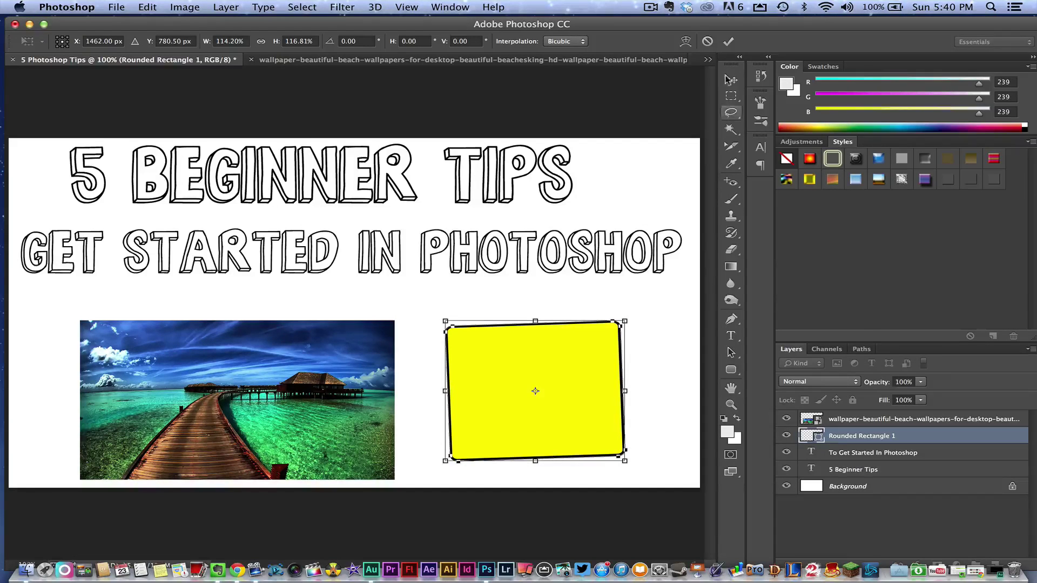
click(727, 41)
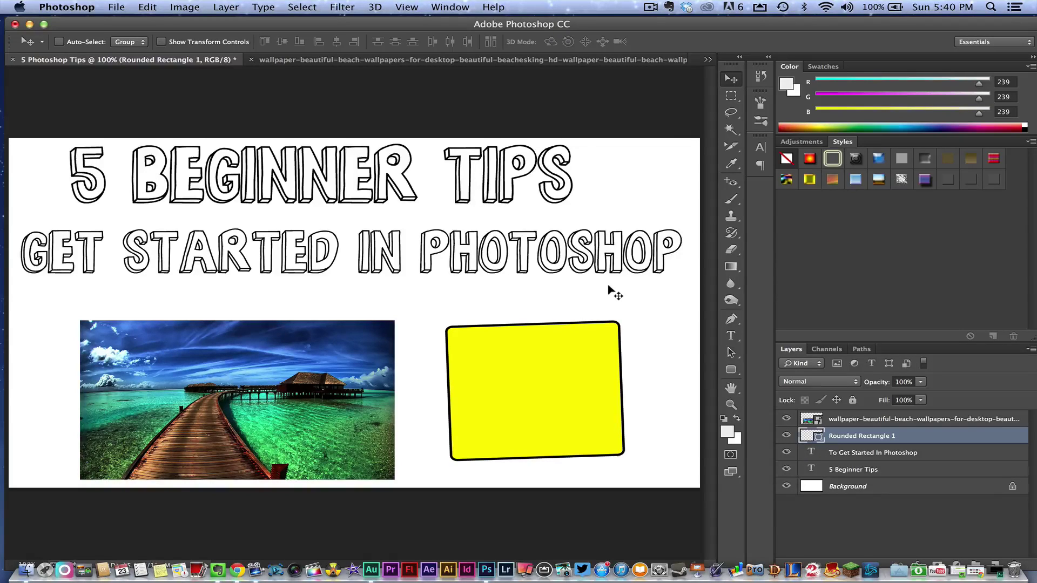
Switch to the beach wallpaper document and dismiss the locked Background layer warning
click(318, 60)
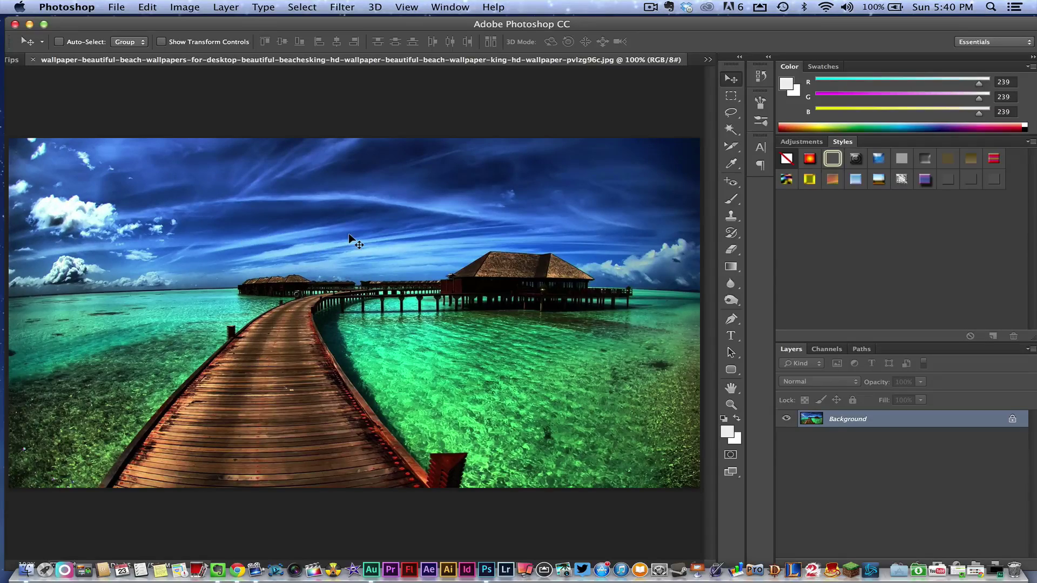
click(400, 260)
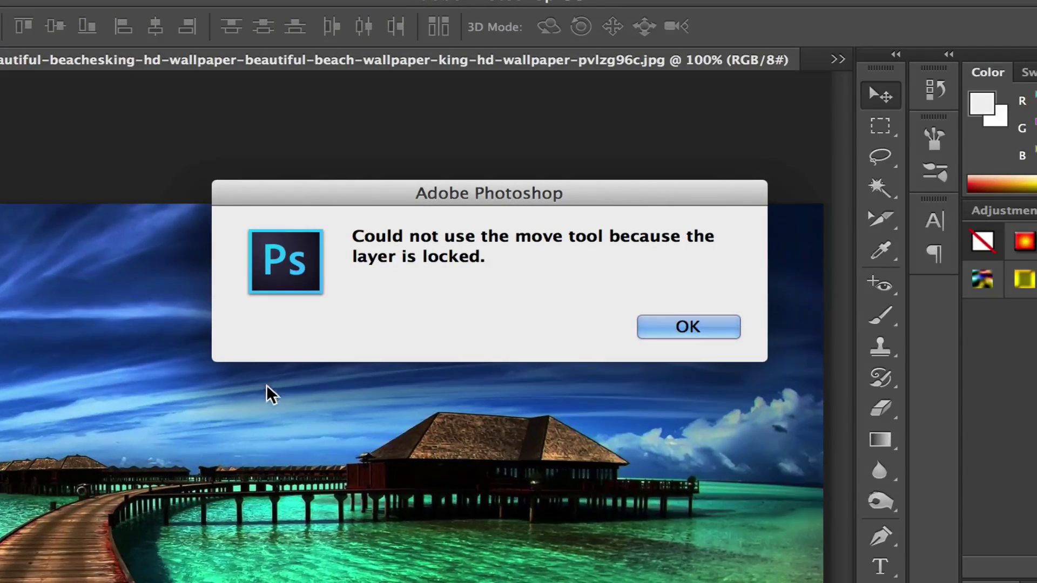
drag(301, 201, 96, 253)
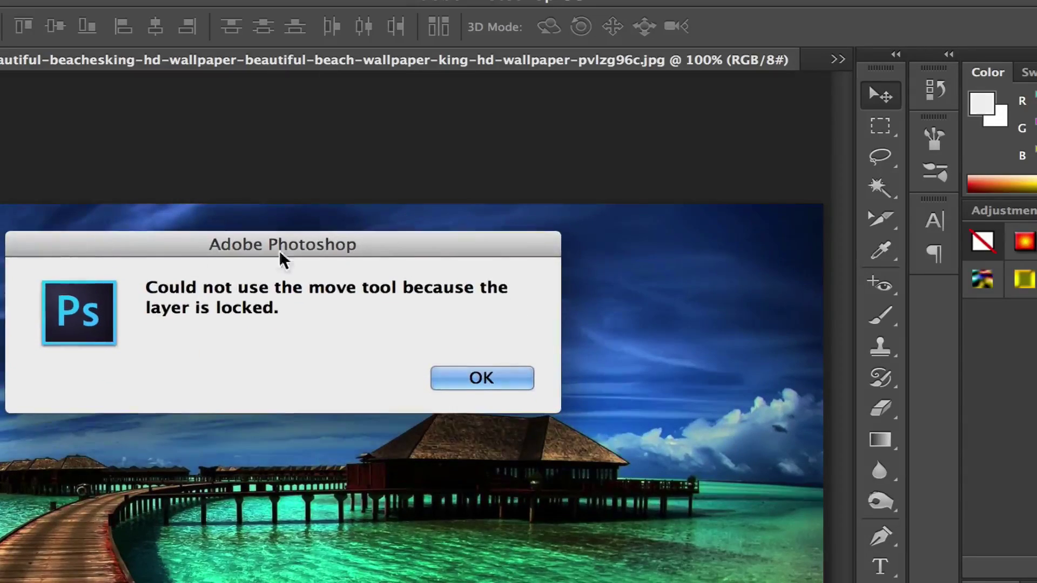
click(470, 381)
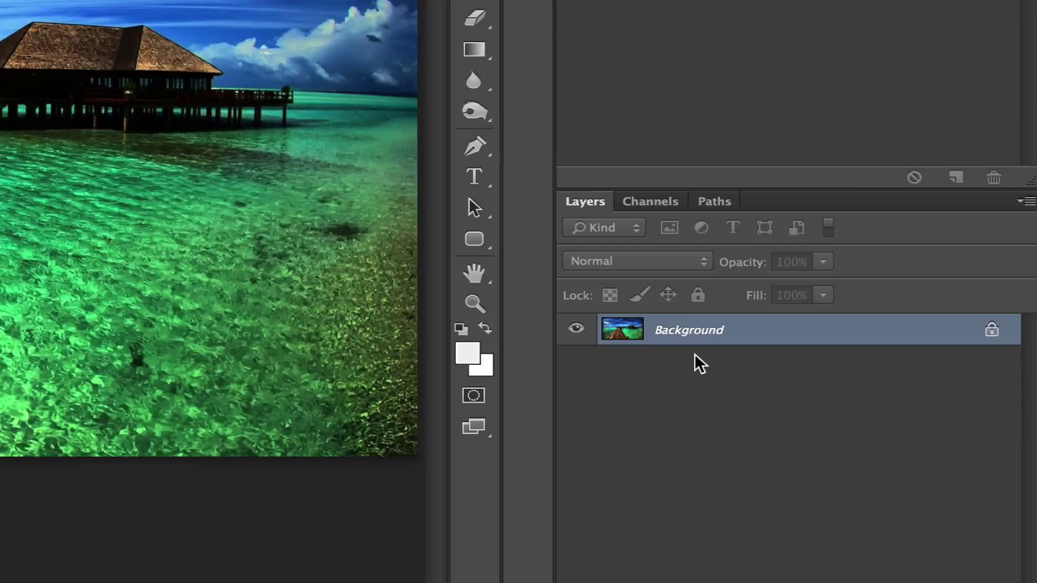
Convert the beach Background into Layer 0, nudge it down, and scale it with Free Transform
double_click(678, 331)
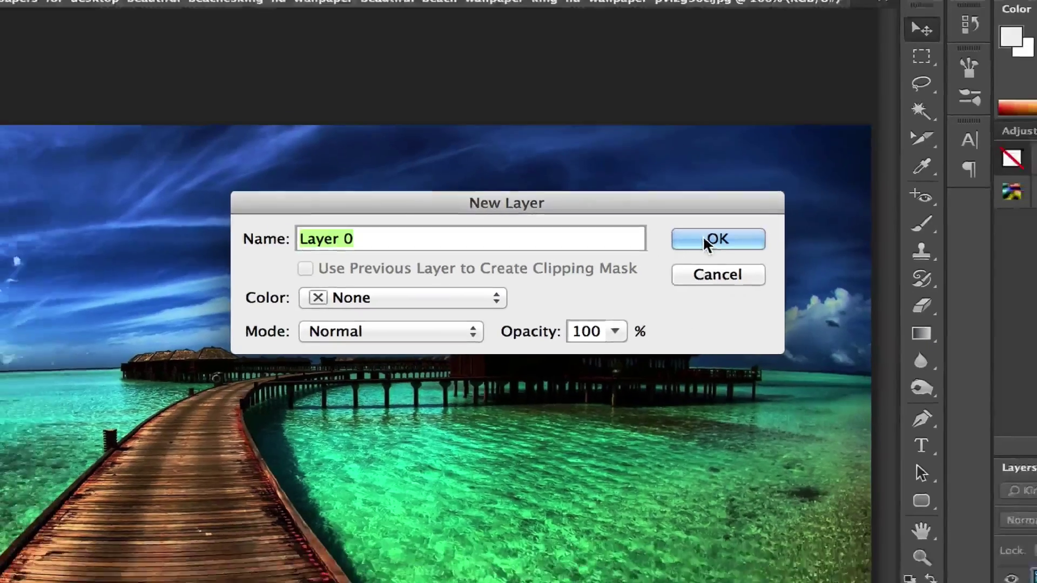
key(Return)
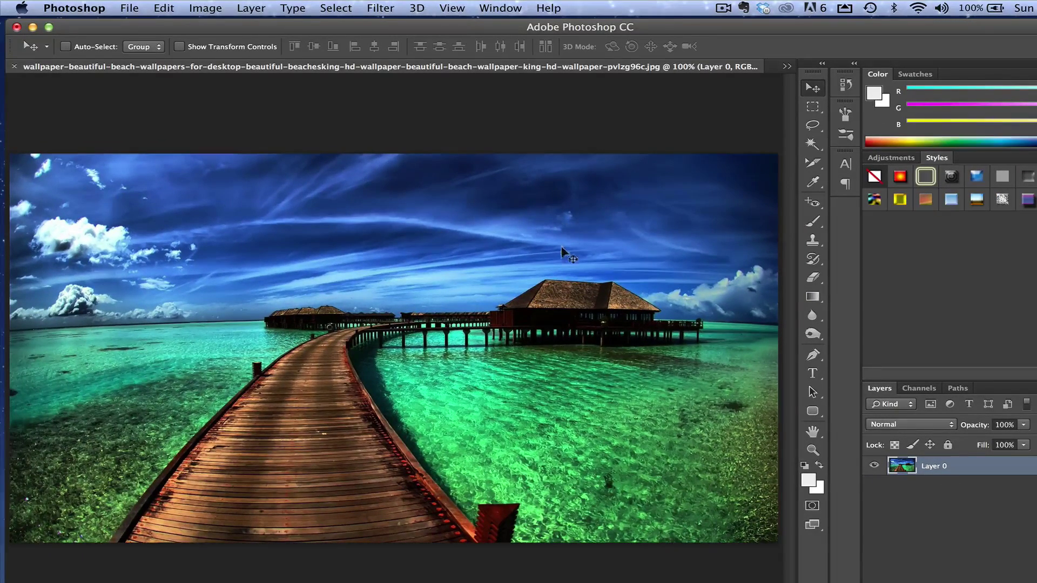
mouse_move(536, 218)
mouse_down()
mouse_move(542, 284)
mouse_move(540, 224)
mouse_up()
key(super+t)
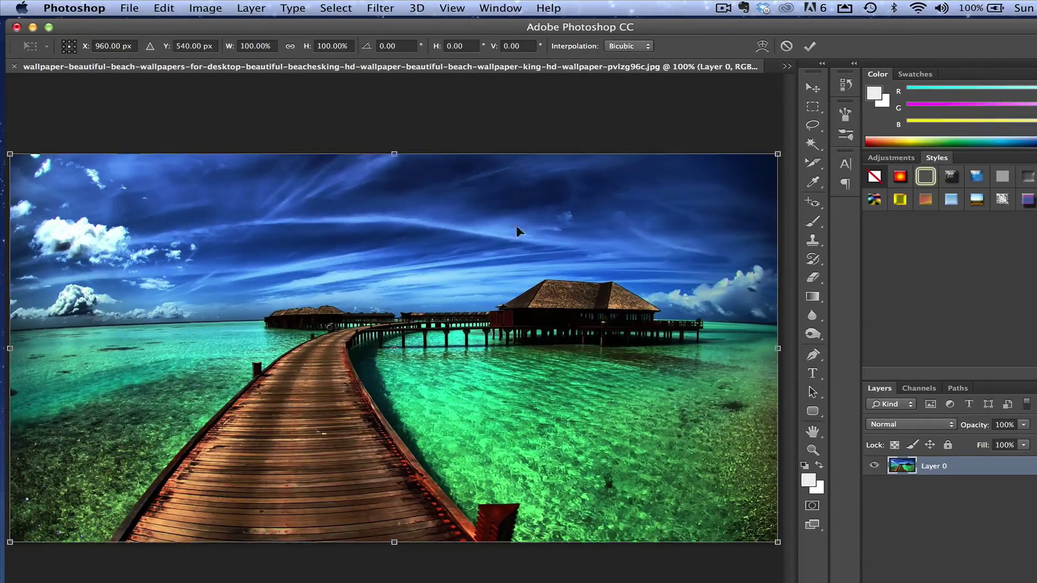
mouse_move(10, 154)
mouse_down()
mouse_move(196, 324)
mouse_move(34, 214)
mouse_move(10, 154)
mouse_up()
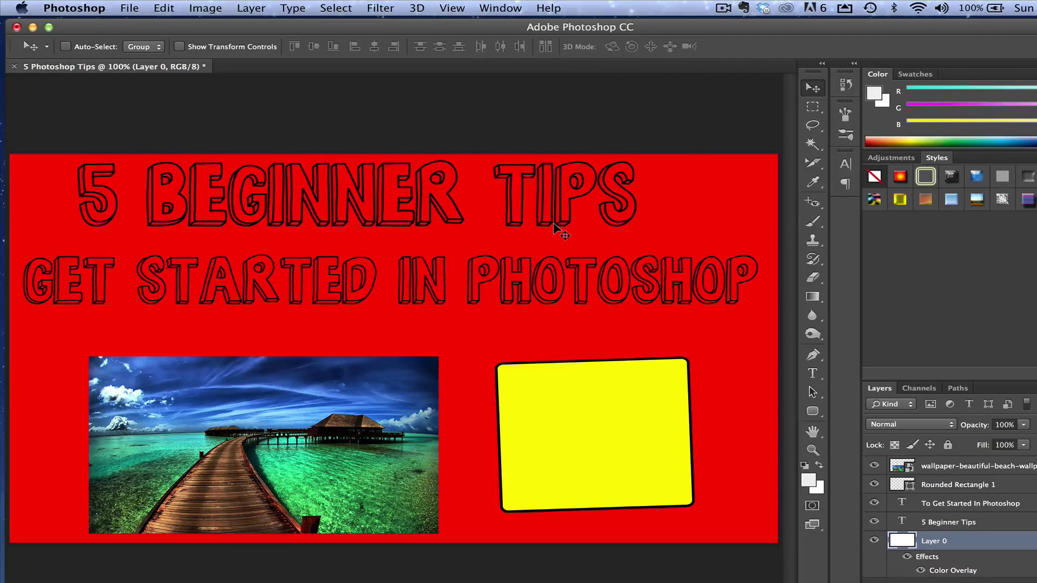
Select the red background with the Magic Wand and delete it to transparency
click(812, 146)
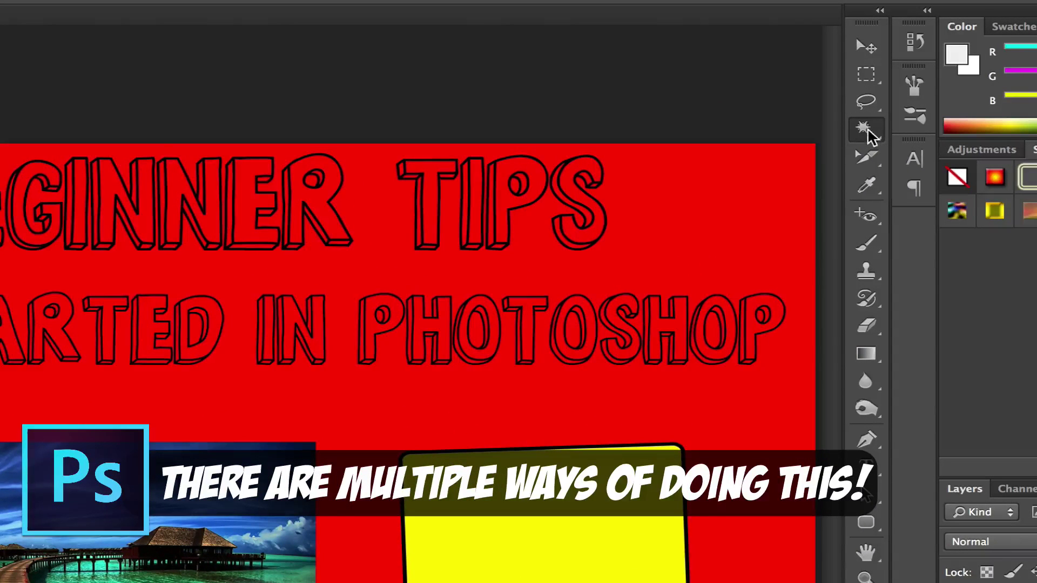
click(651, 221)
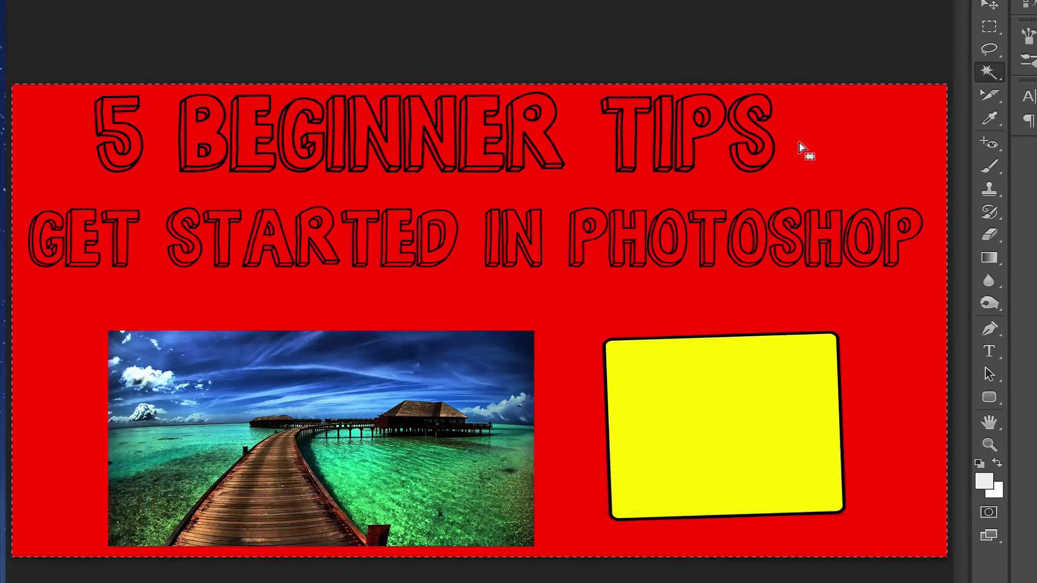
key(Delete)
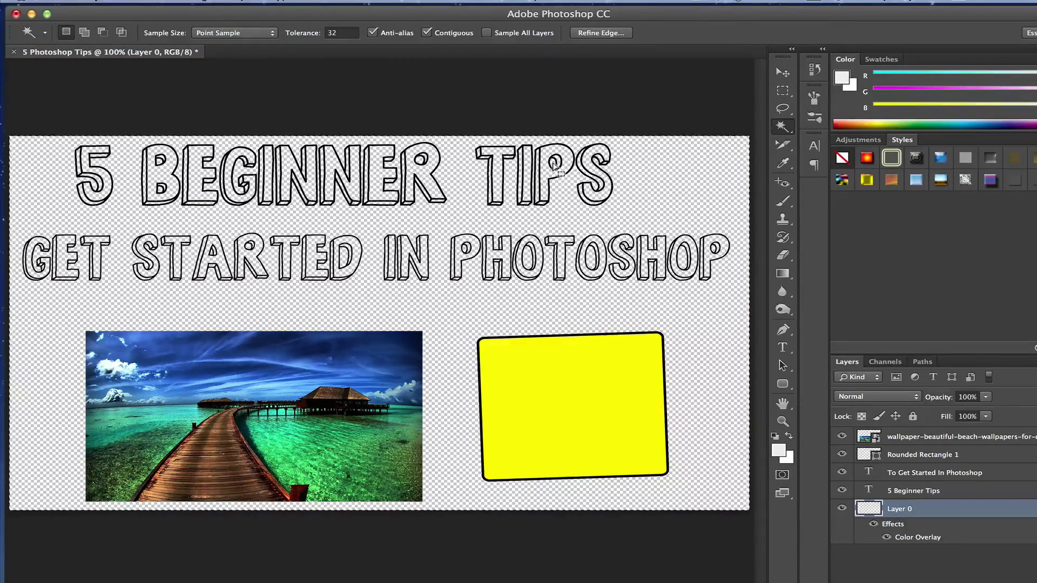
Zoom the canvas to 300% and pan toward the title text
key(super+equal)
key(super+equal)
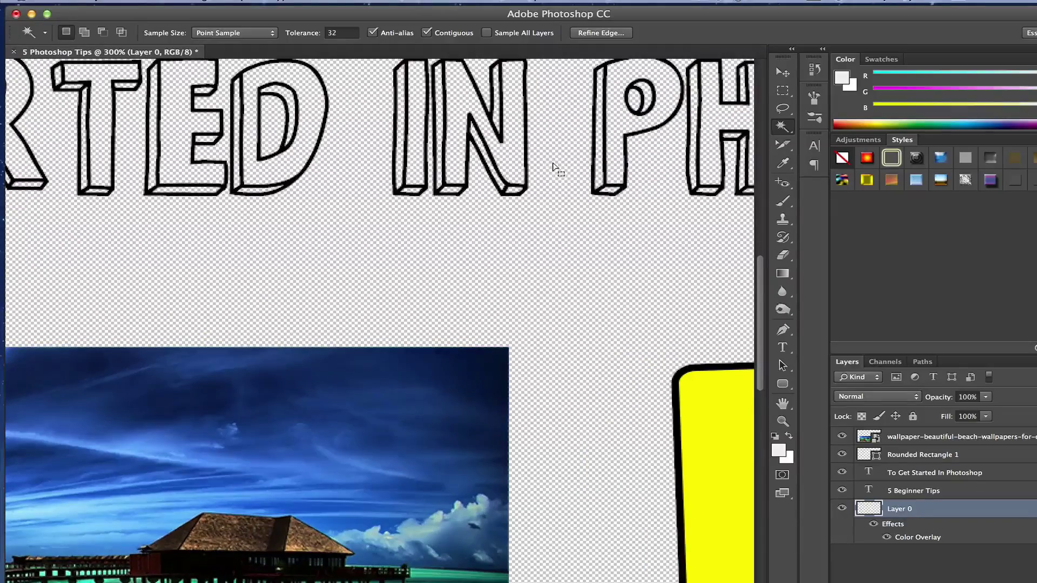
click(783, 403)
drag(516, 173, 275, 310)
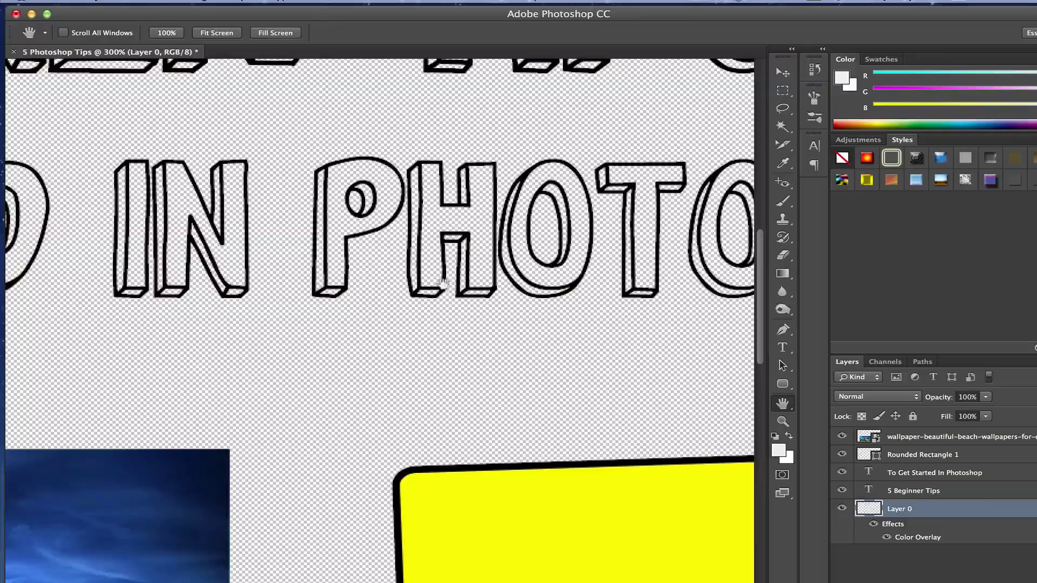
Pan the zoomed view from the 5 BEGINNER title down to the beach photo
key(z)
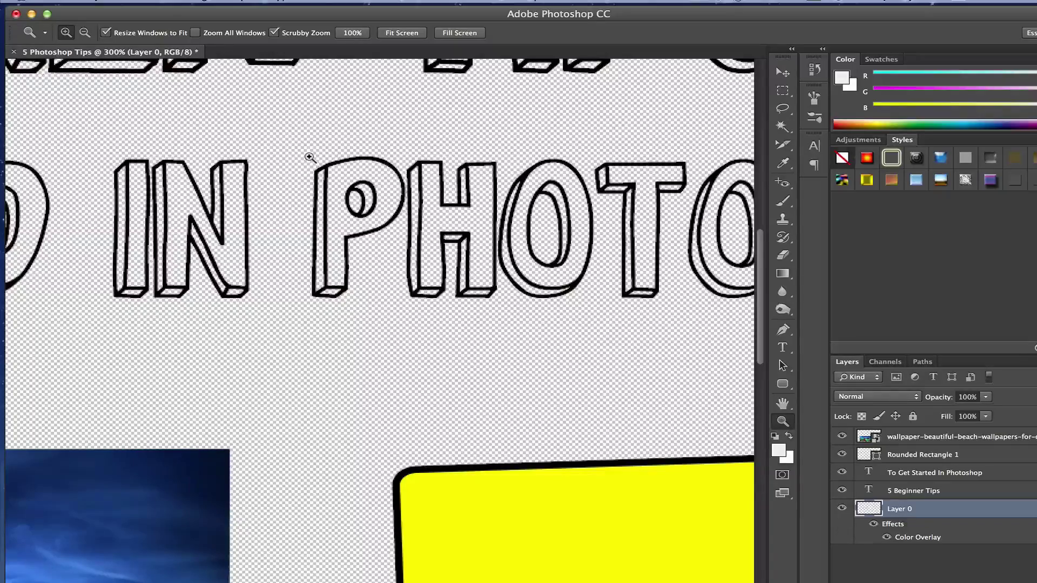
key(h)
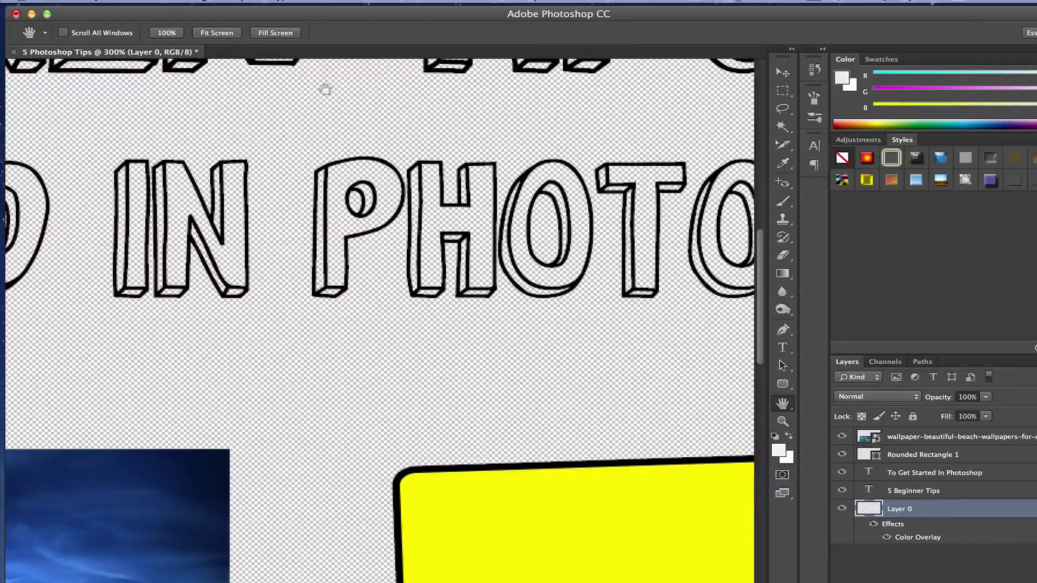
drag(329, 181, 112, 169)
key(z)
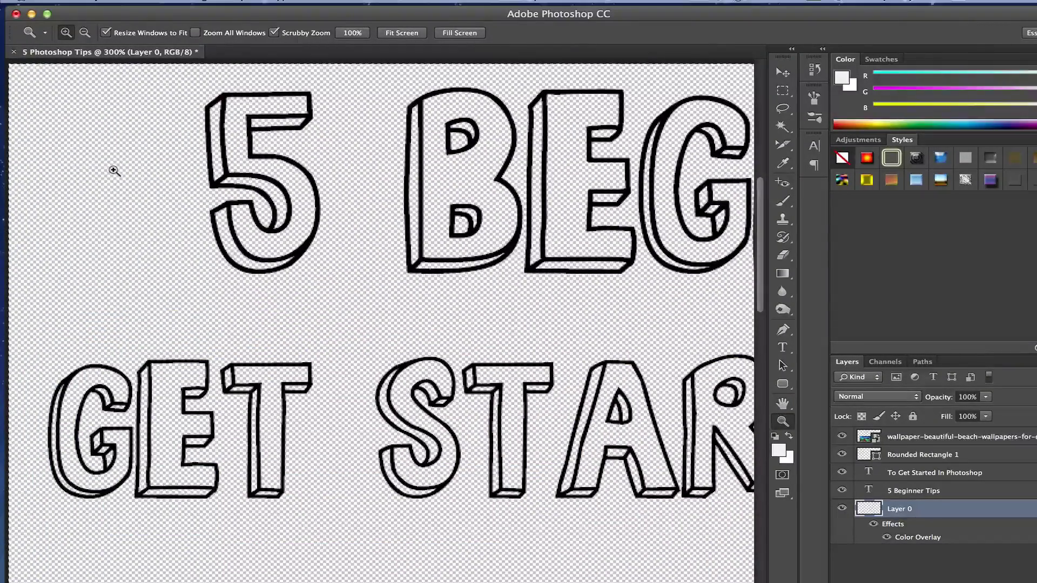
key(h)
drag(112, 169, 230, 310)
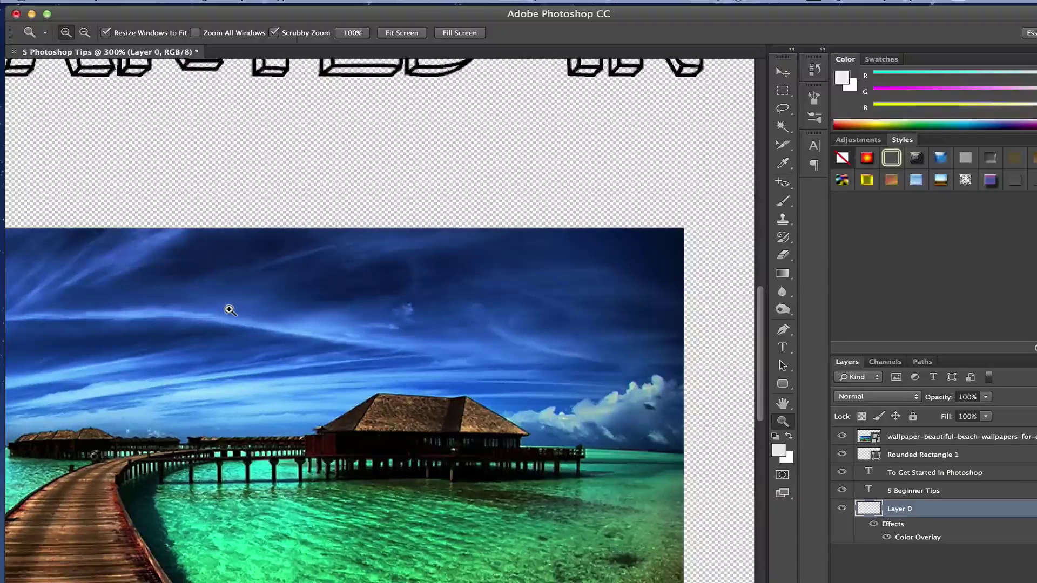
key(h)
drag(230, 309, 230, 310)
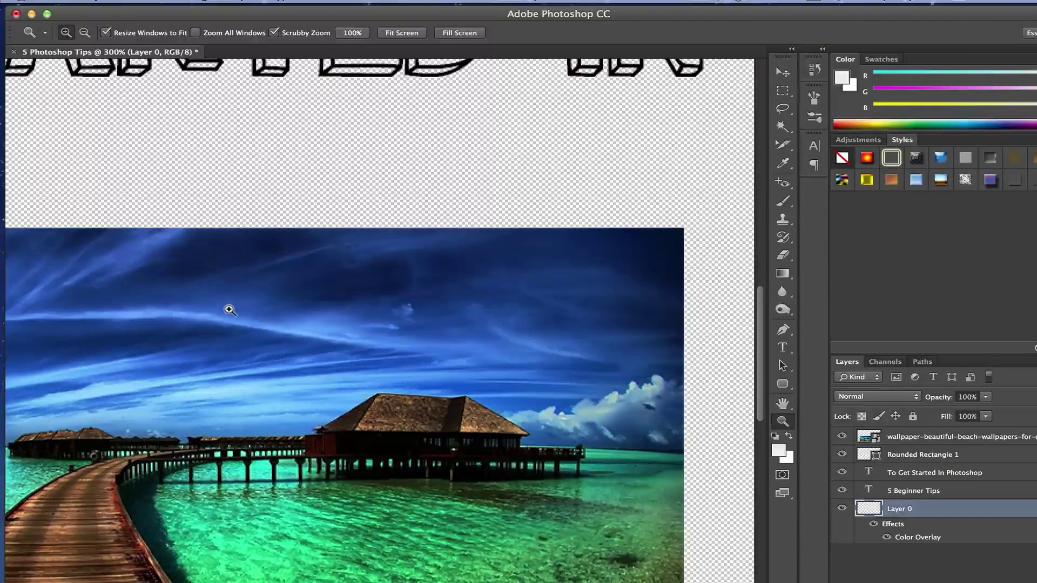